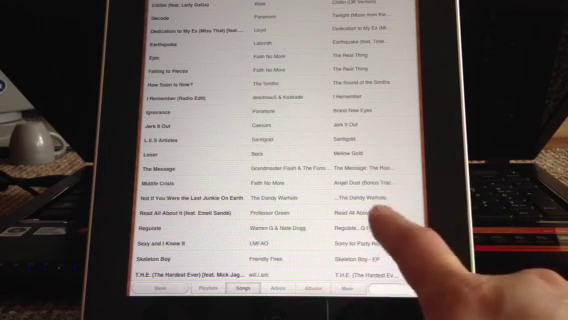
scroll(380, 190, down, 3)
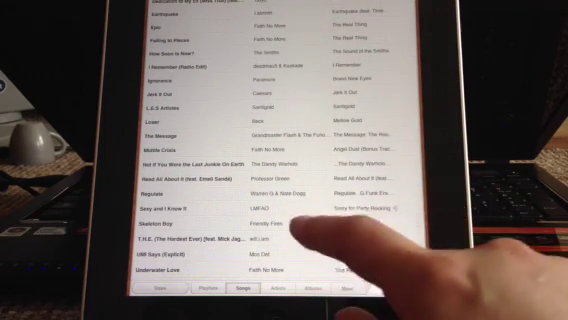
Twice reveal and dismiss the Delete button on Regulate, keeping the song.
drag(392, 192, 362, 196)
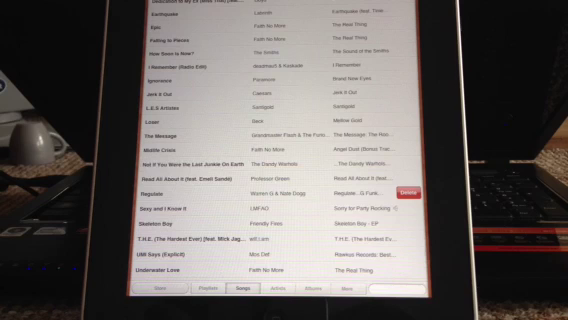
click(362, 202)
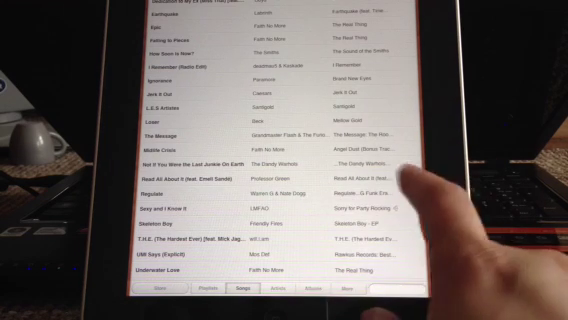
drag(410, 193, 370, 198)
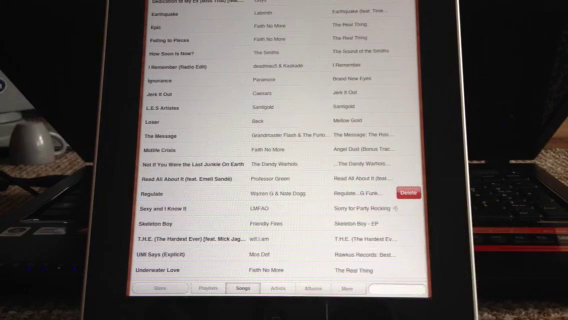
click(338, 204)
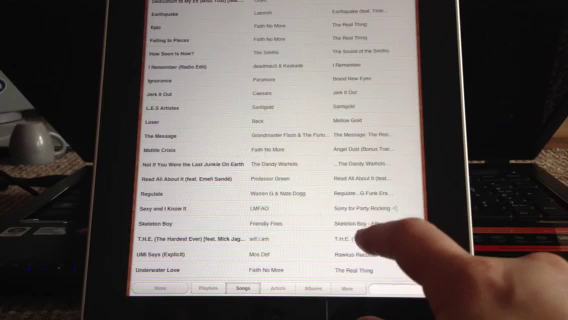
scroll(395, 220, down, 1)
Dismiss a Delete offer on Skeleton Boy, then reveal Delete beside Underwater Love.
drag(330, 195, 440, 190)
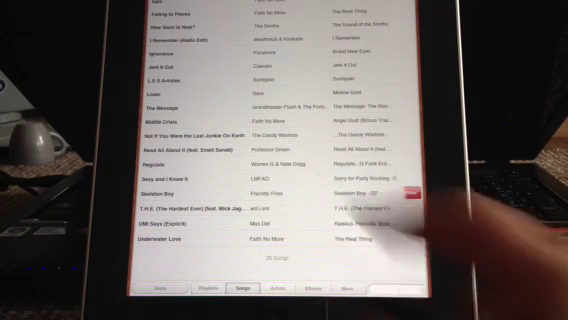
click(425, 212)
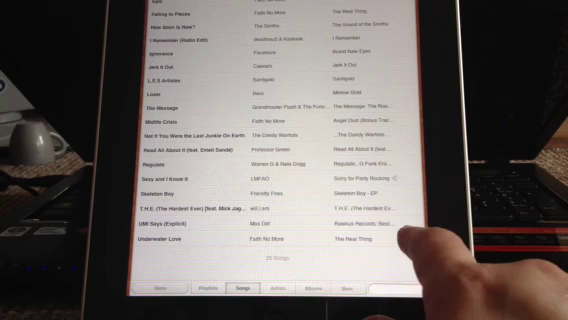
drag(406, 236, 300, 250)
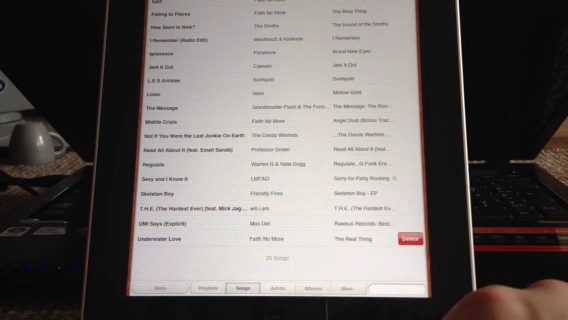